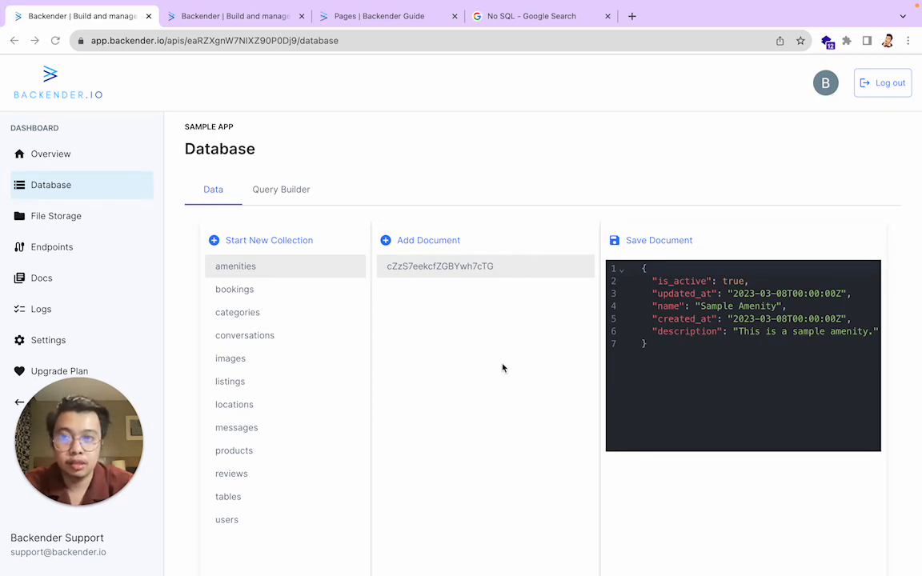
Review the Google results explaining No SQL and return to the Backender database page.
left_click(520, 24)
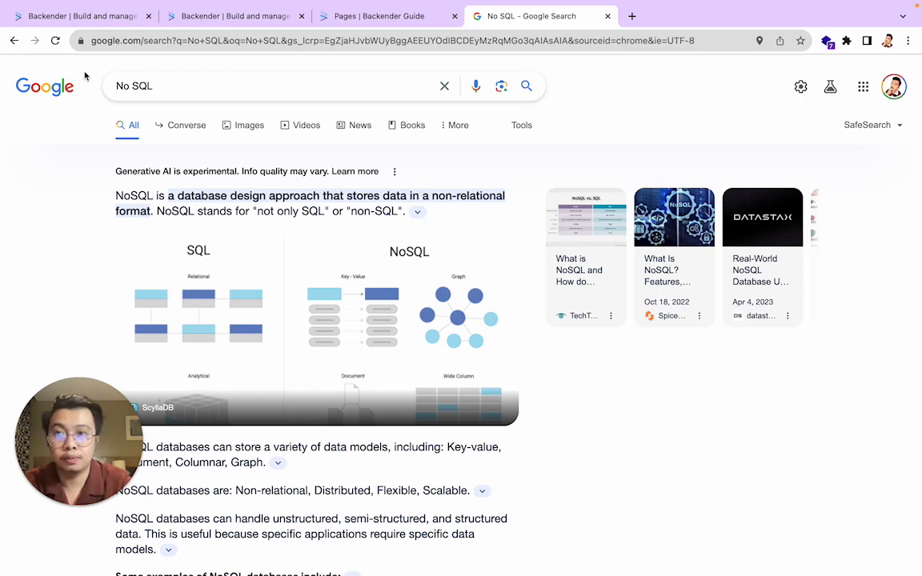
left_click(76, 16)
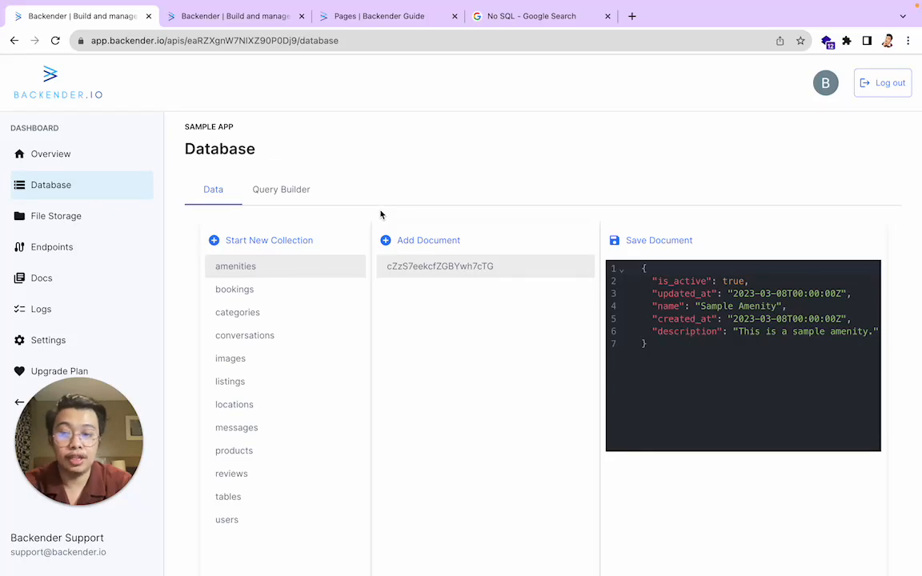
Start a new collection with the ID "posts" and proceed to its document JSON.
left_click(268, 242)
left_click(243, 330)
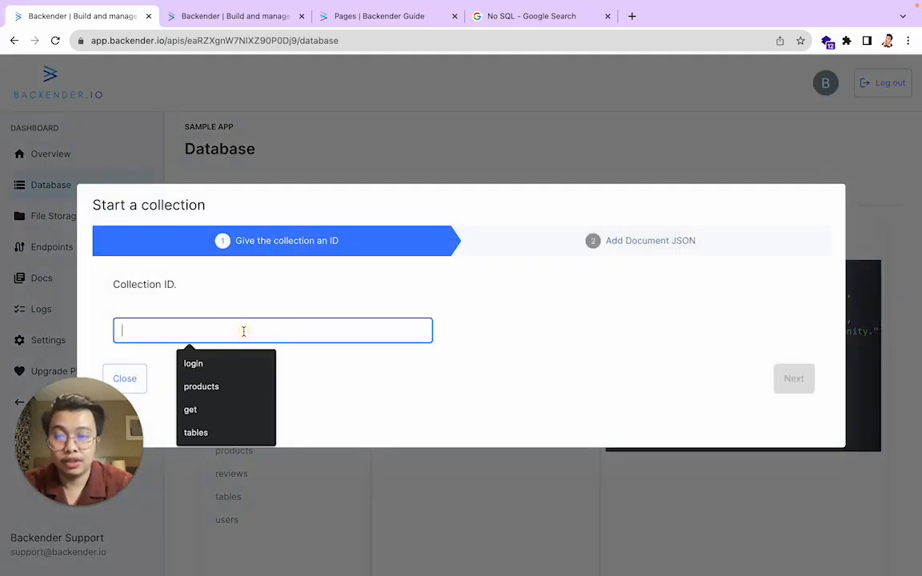
type("posts")
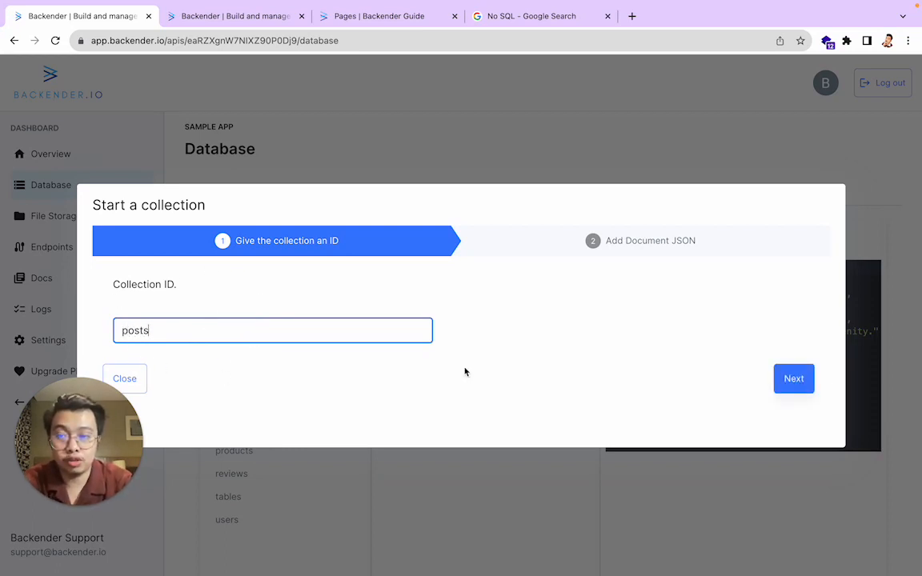
left_click(786, 378)
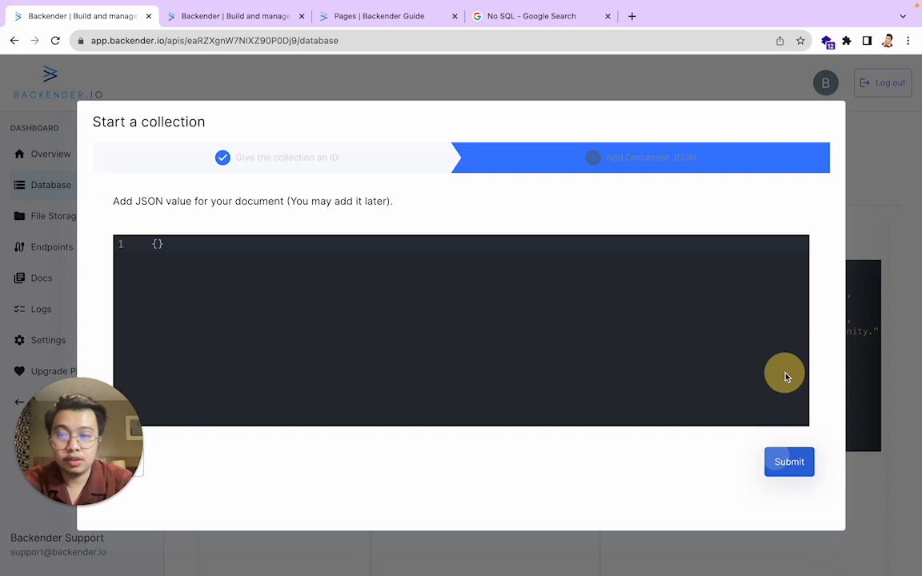
Add a "title" field with the value "Hi from Backender" to the first document's JSON.
left_click(454, 311)
key("Return")
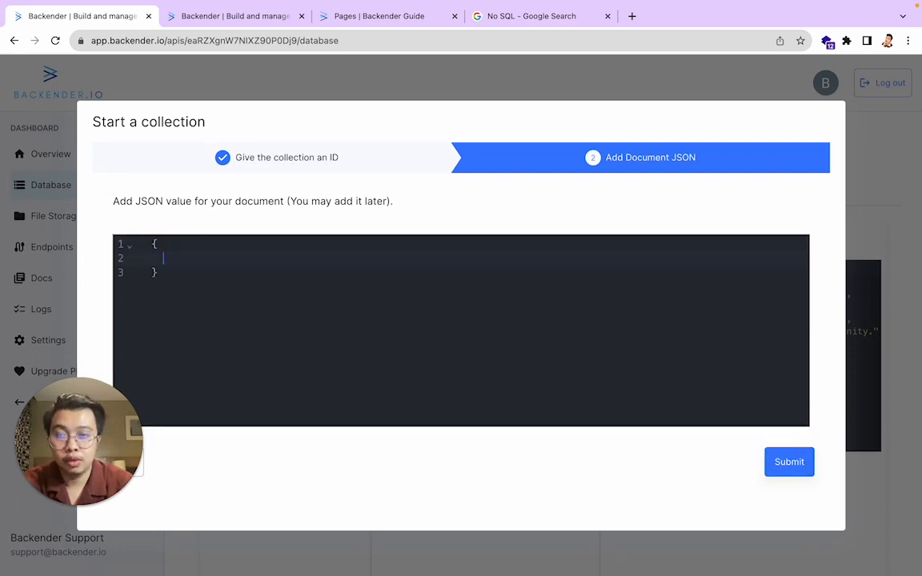
type("\"title\"")
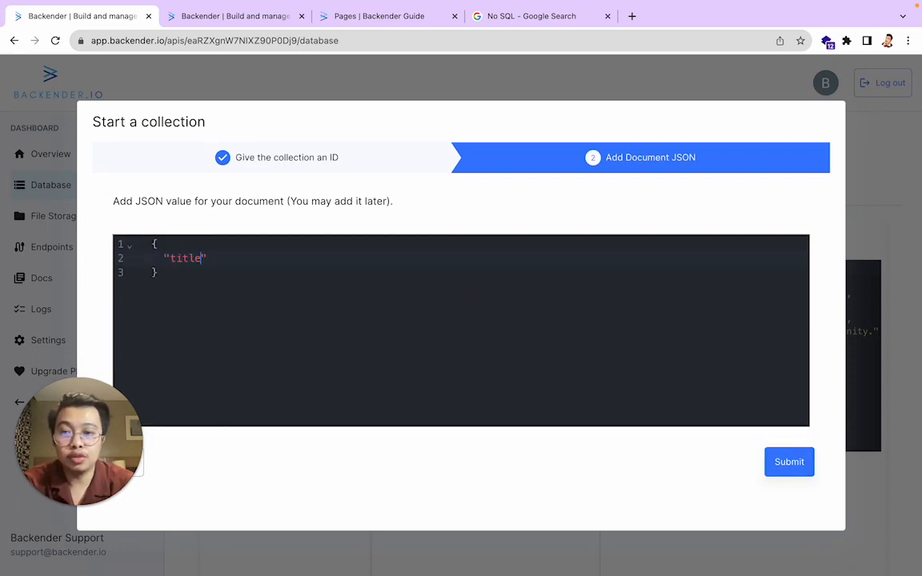
type(": \"Hi from Backende")
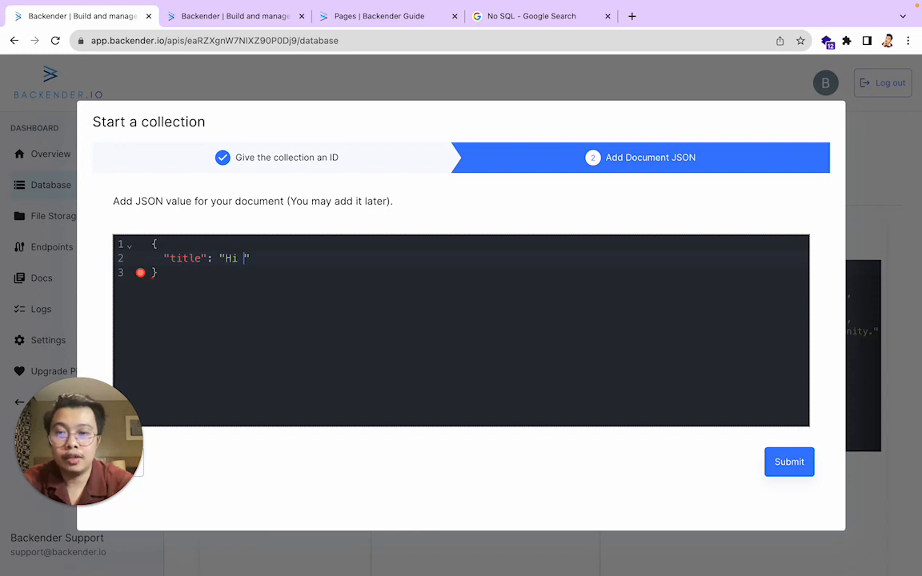
type("r\"")
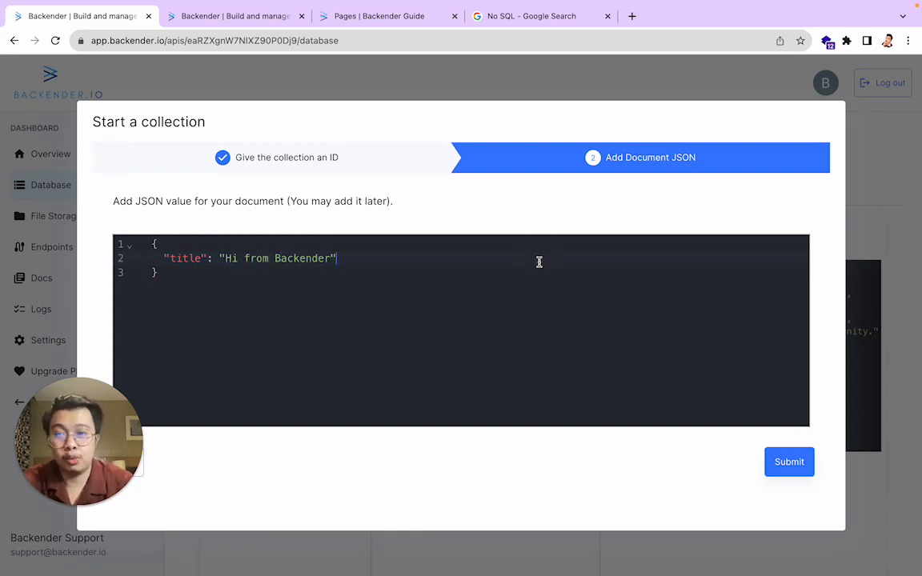
Add a "description" field reading "Hi this is a tutorial for Backender Database feature." and submit the new collection.
type(",")
key("Return")
type("\"descri")
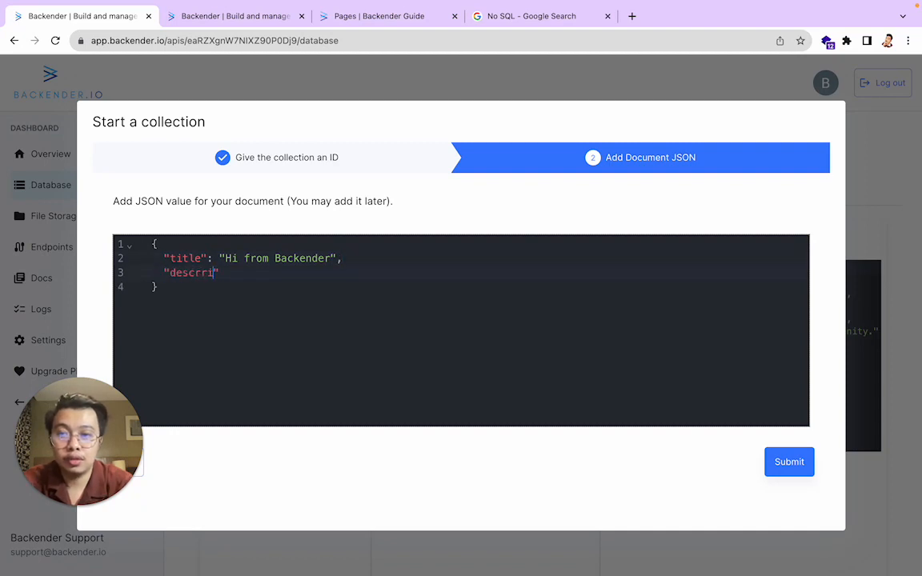
type("ption\"")
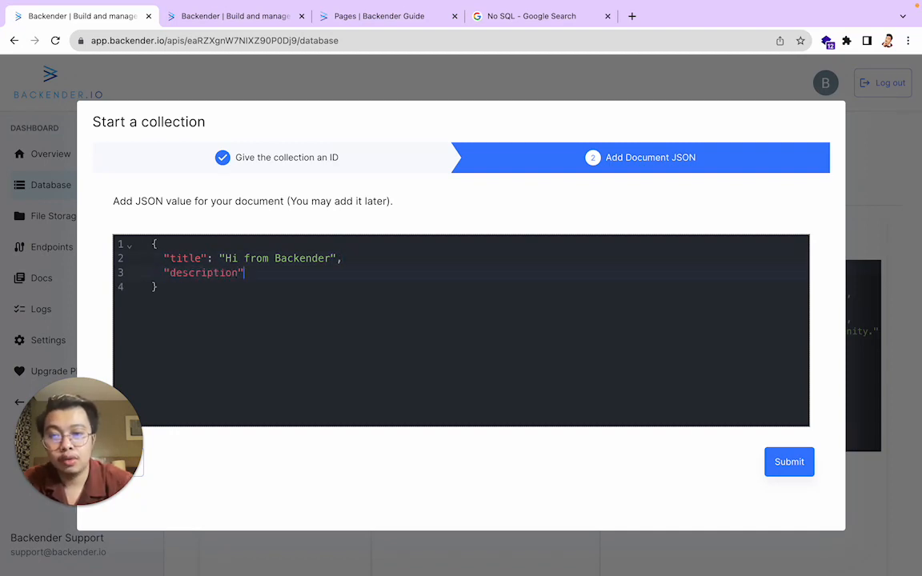
type(": \"")
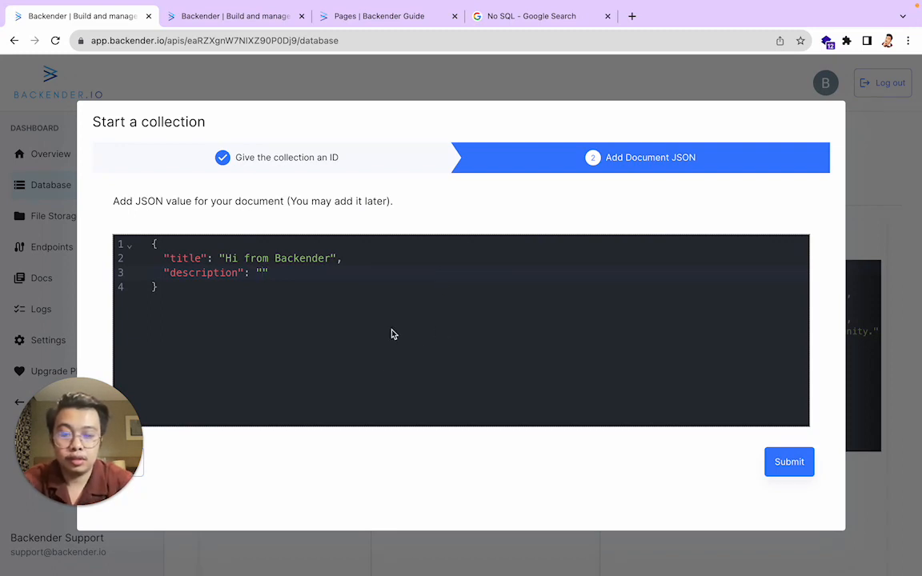
type("Hi")
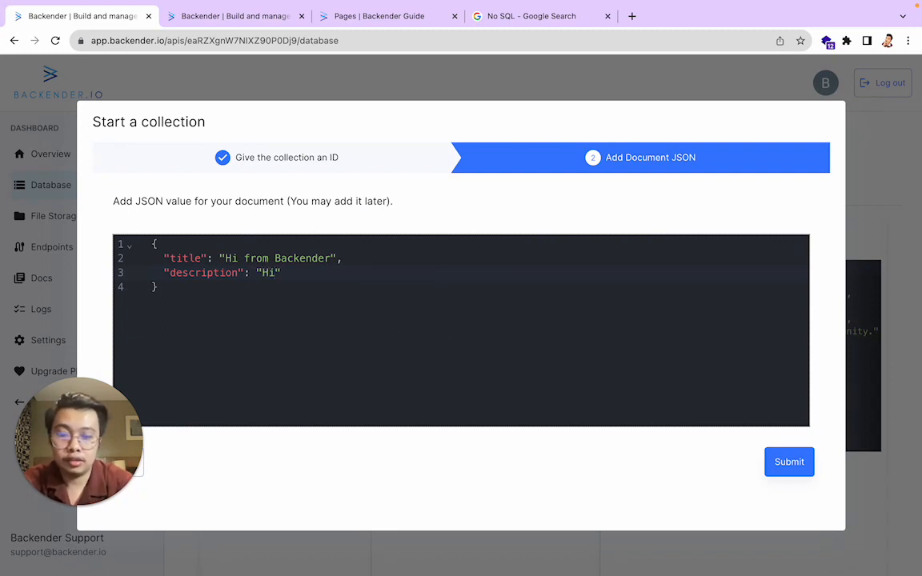
type(" this is a tut")
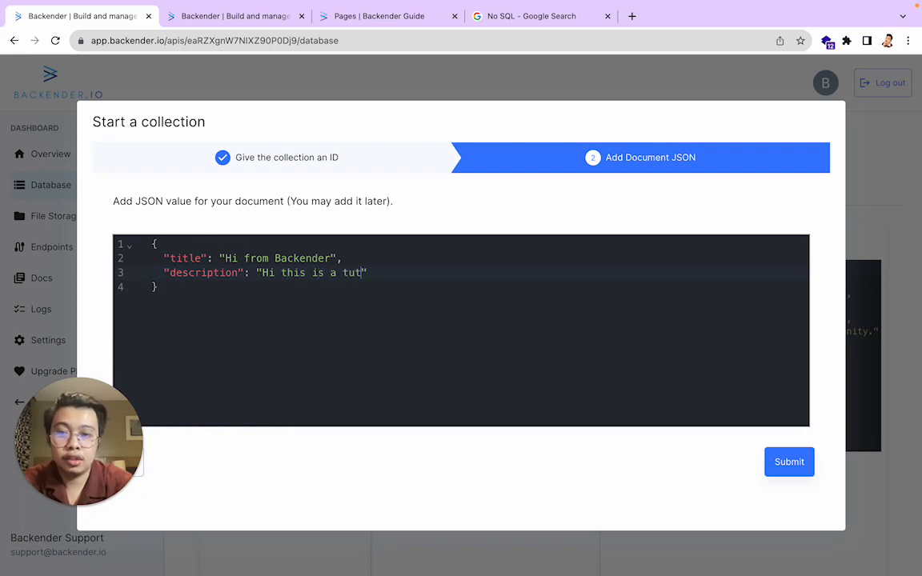
type("orial for Back")
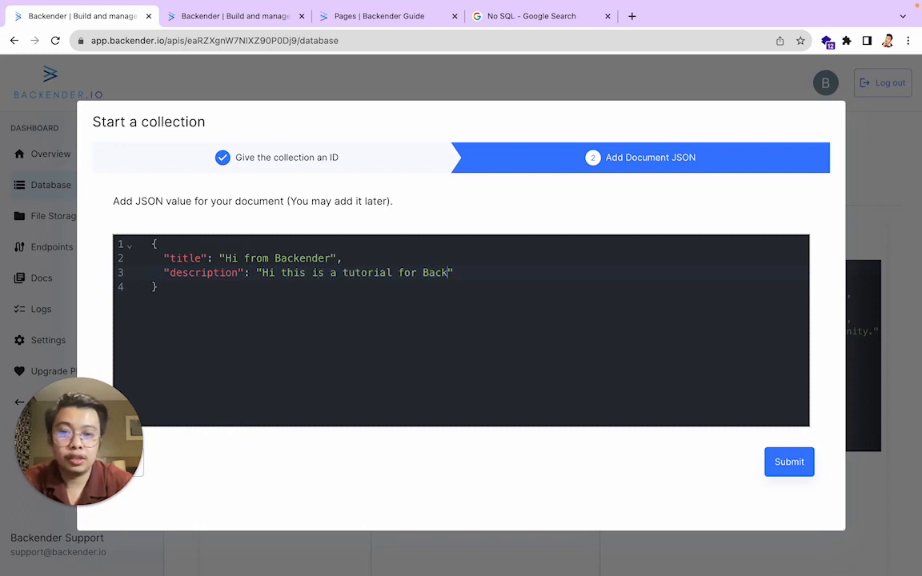
type("ender Database")
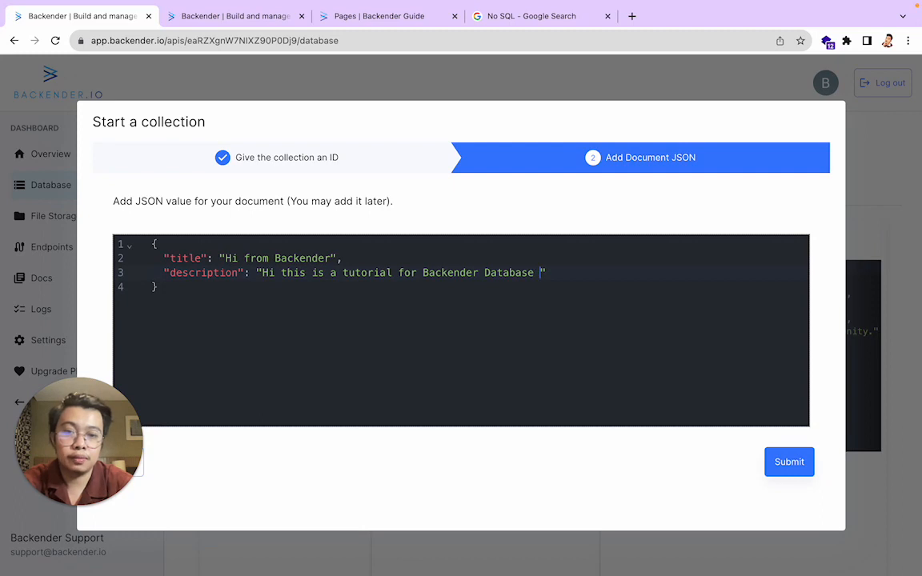
type(" feature.")
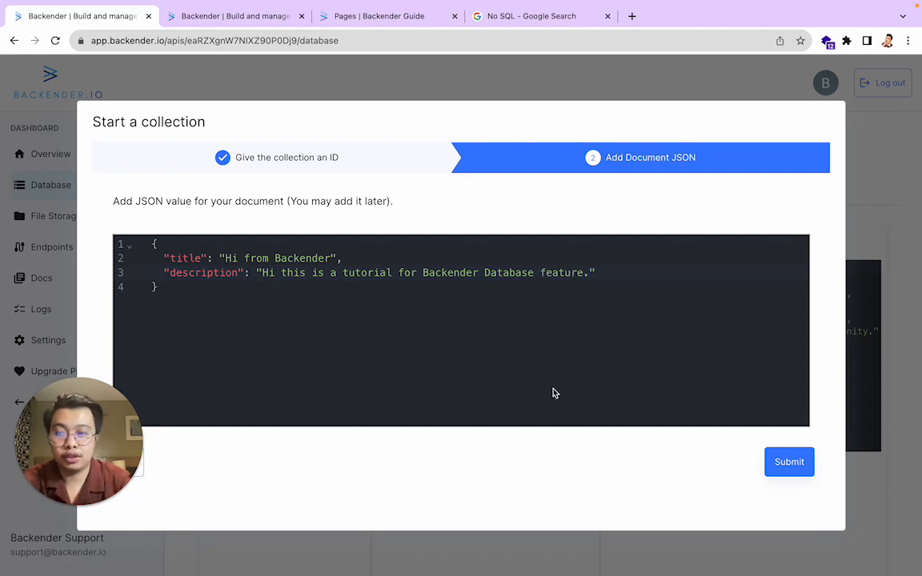
left_click(784, 461)
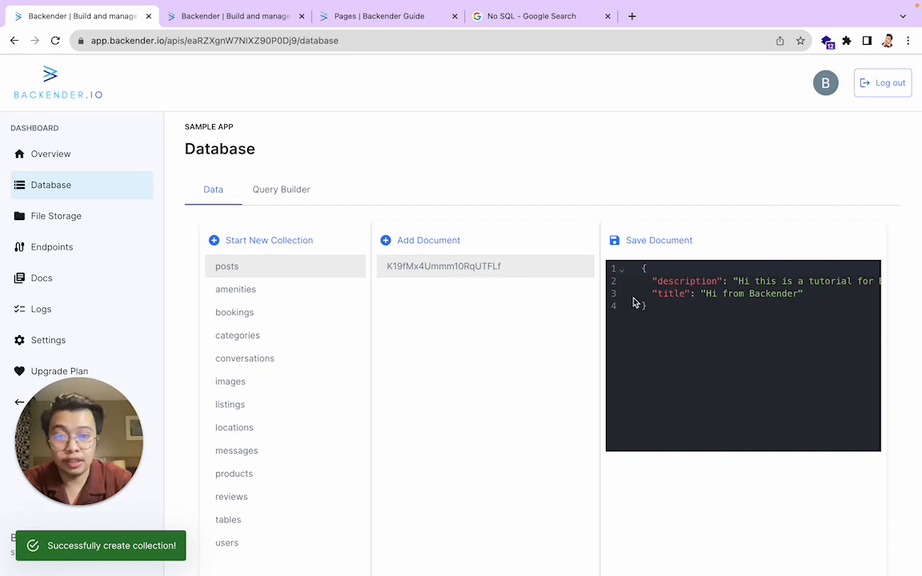
Examine the full description and title values in the new posts document.
left_click(733, 284)
scroll(733, 284, "right", 1)
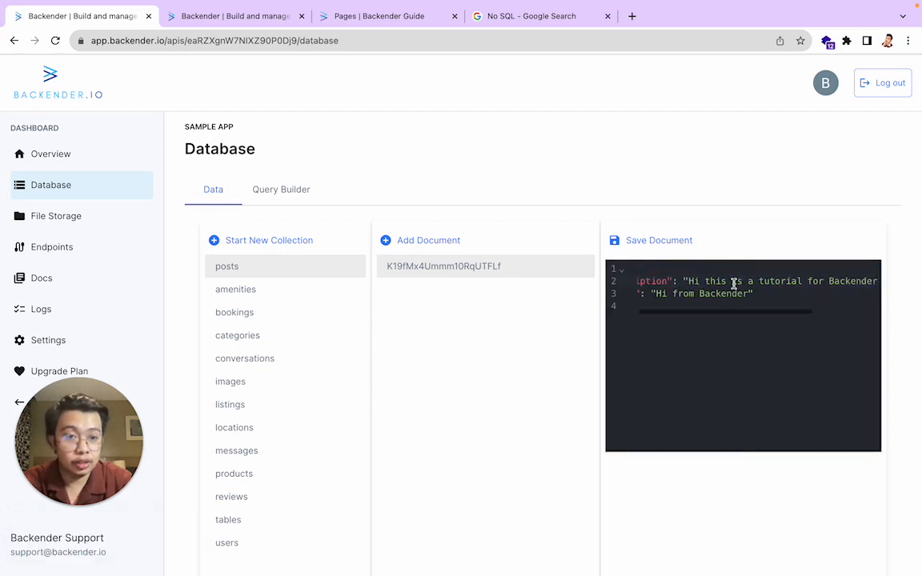
scroll(732, 284, "left", 2)
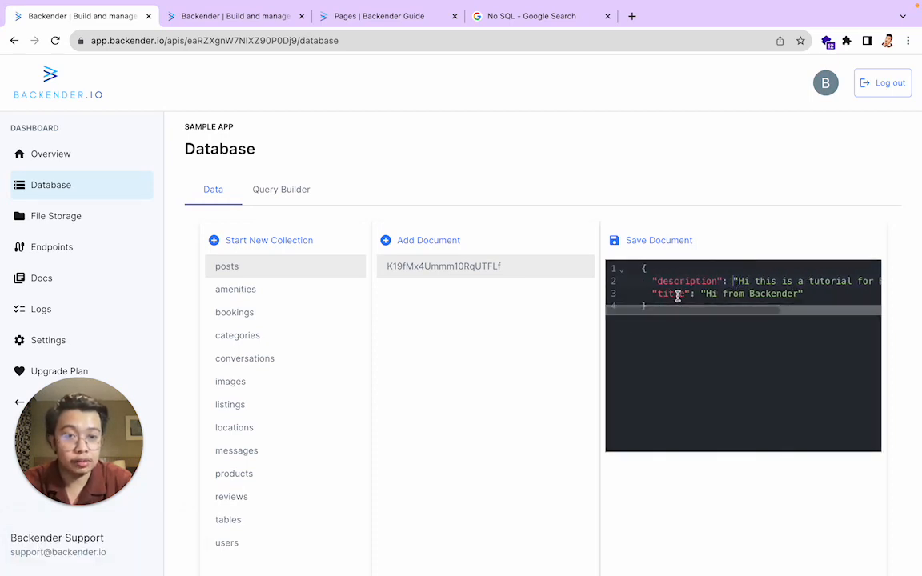
scroll(677, 296, "right", 3)
scroll(676, 296, "left", 3)
left_click(679, 349)
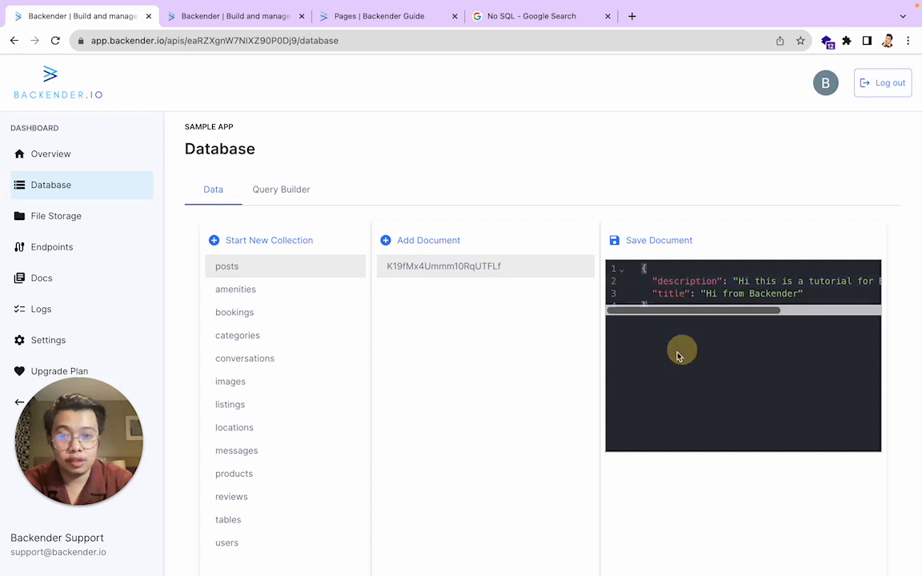
left_click(482, 364)
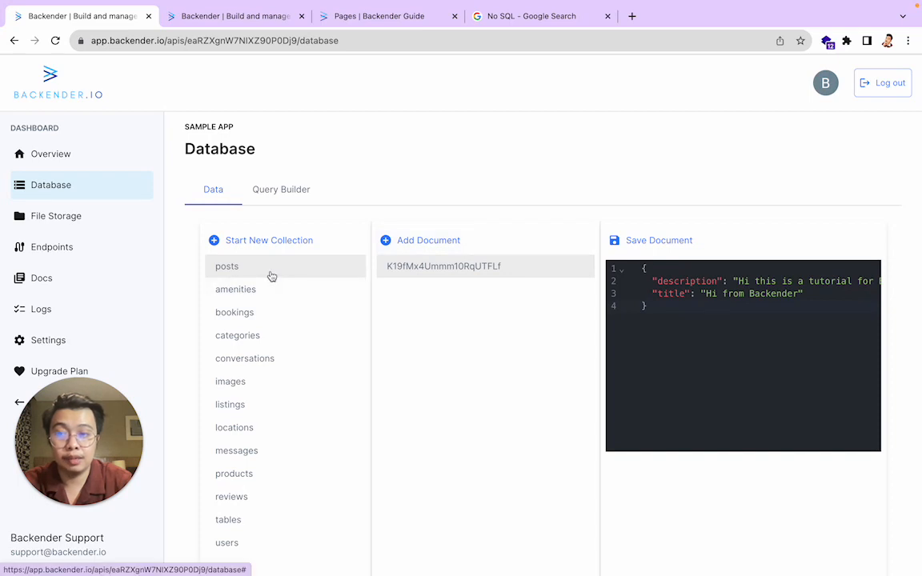
Start another document in the posts collection and give it the "title" value "Another post".
left_click(432, 244)
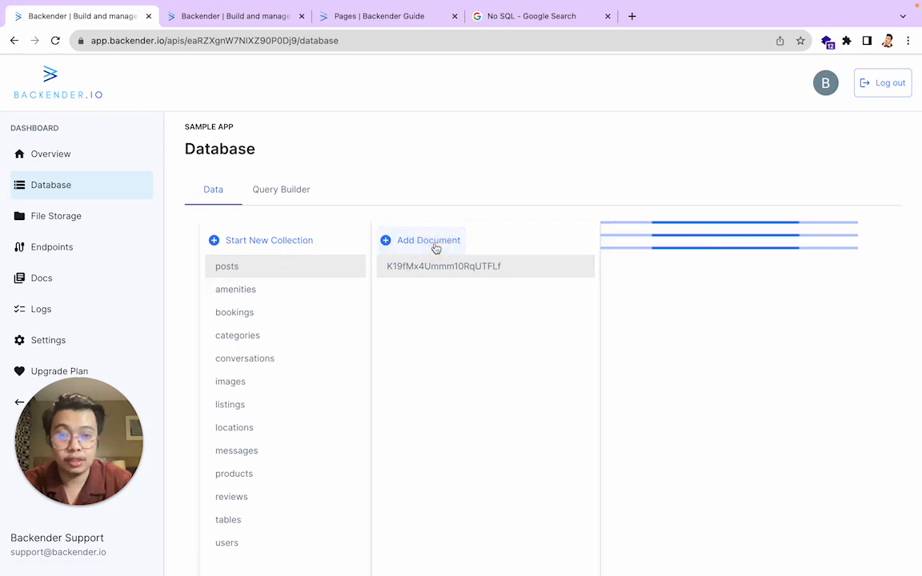
left_click(673, 293)
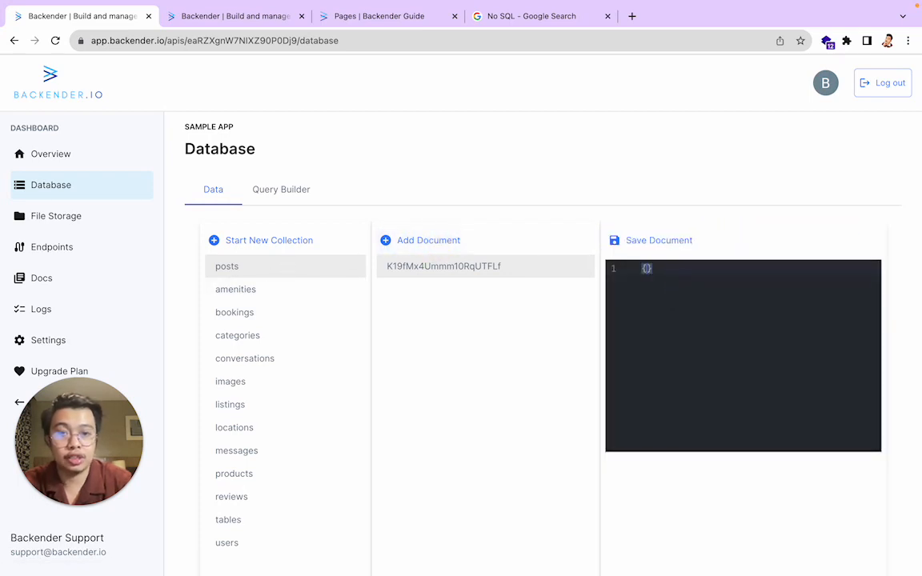
key("Return")
type("\"title\":")
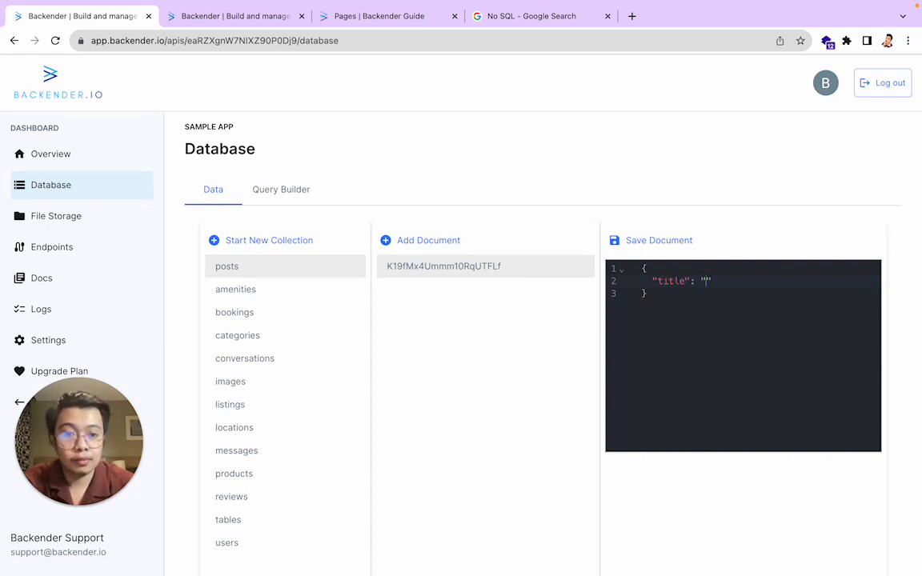
type("other post")
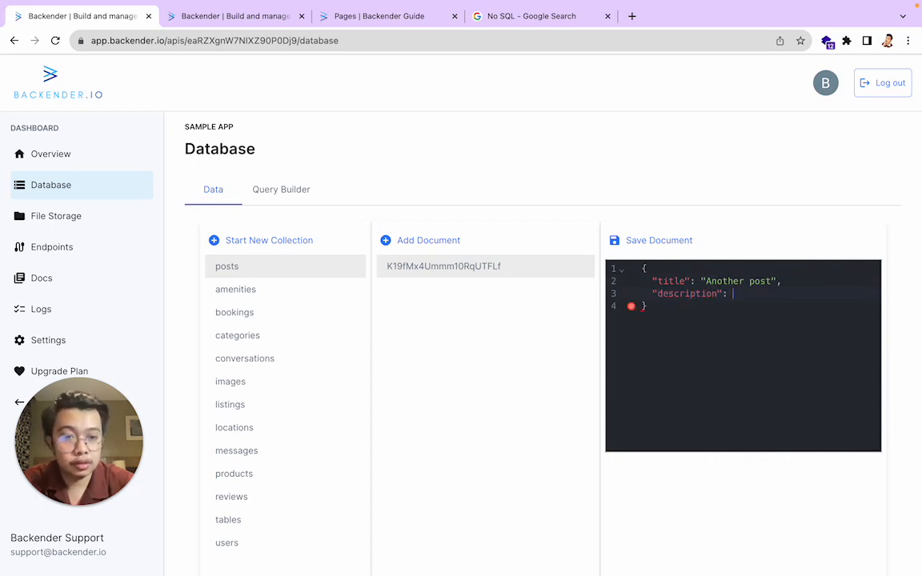
Set the new document's "description" to "This is another description post." and save the document.
type("anothe")
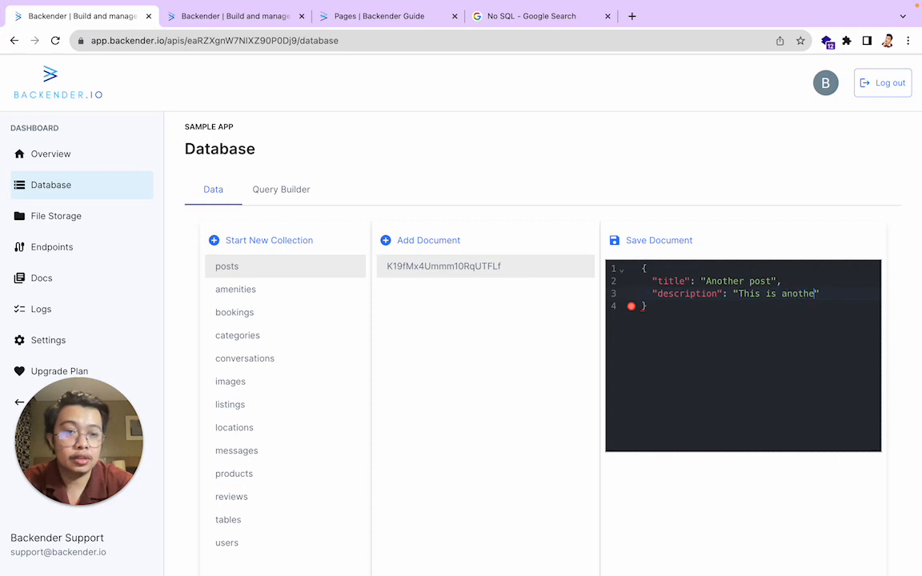
type("[tio")
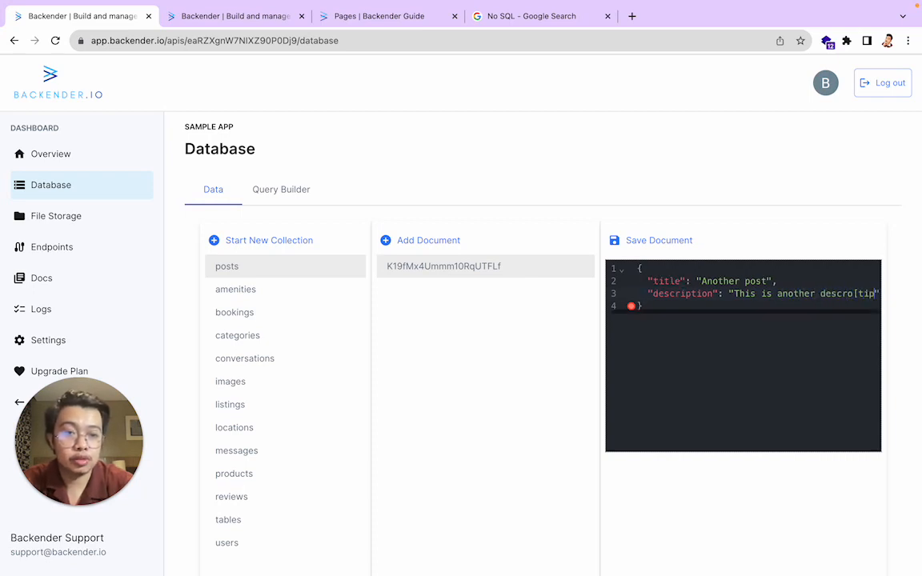
key("BackSpace")
key("BackSpace")
key("BackSpace")
type("ion post.")
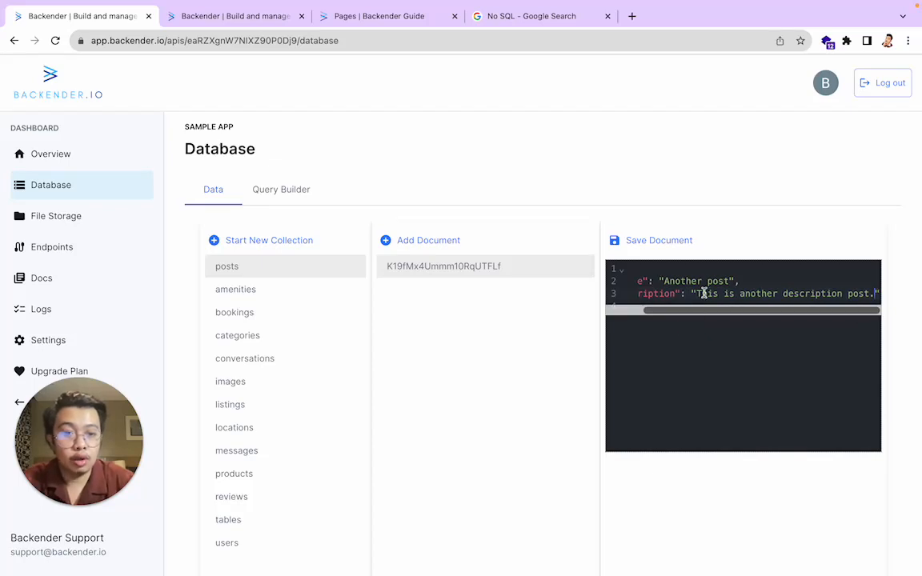
scroll(699, 302, "left", 1)
scroll(700, 301, "left", 2)
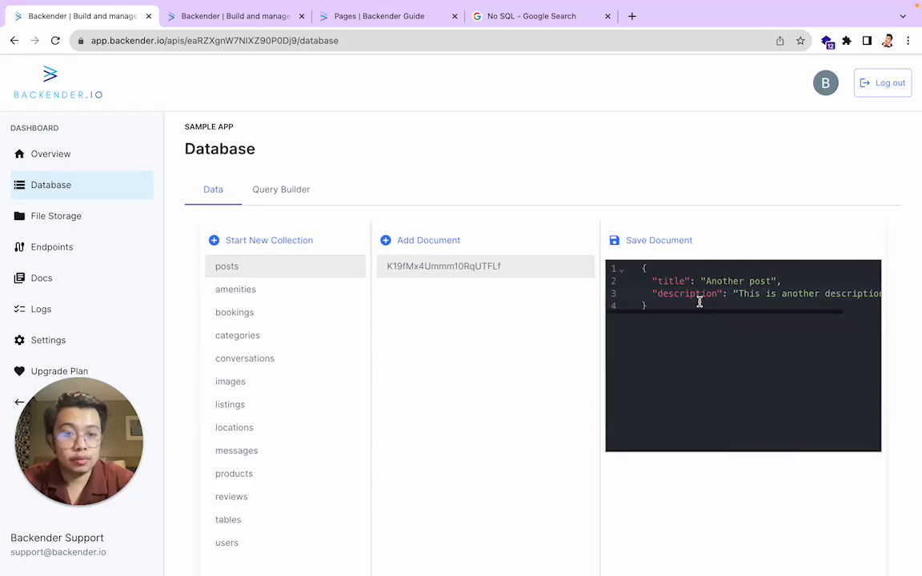
left_click(677, 249)
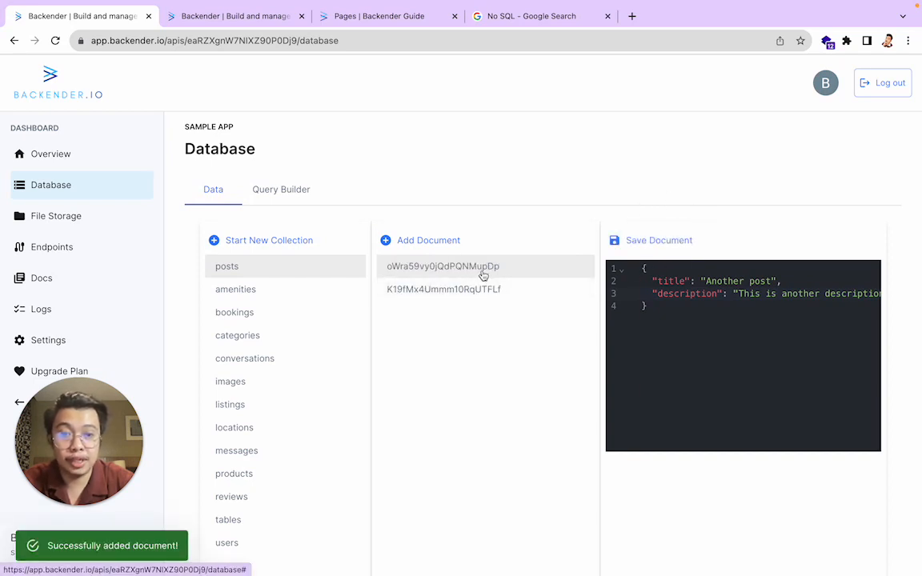
View the JSON of the original posts document, then reopen the "Another post" document.
left_click(469, 290)
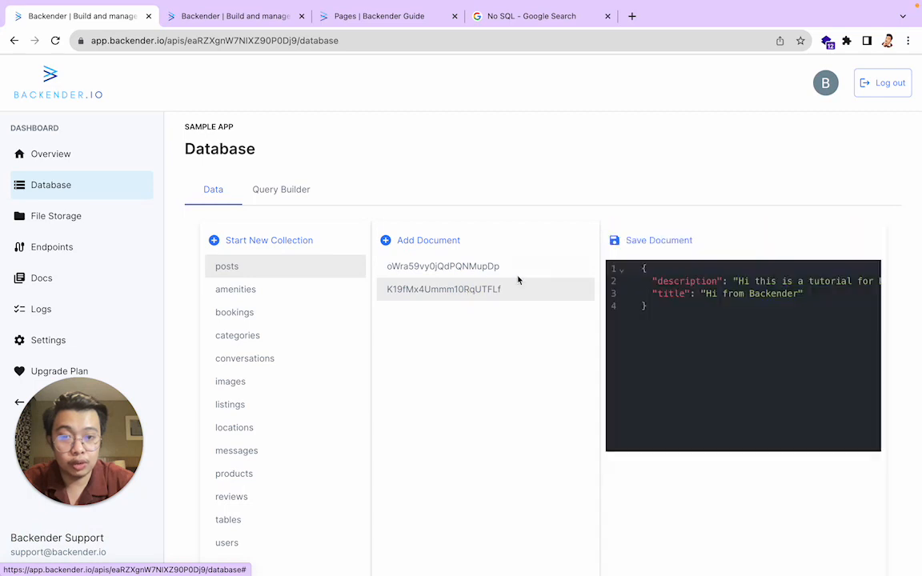
scroll(771, 292, "right", 3)
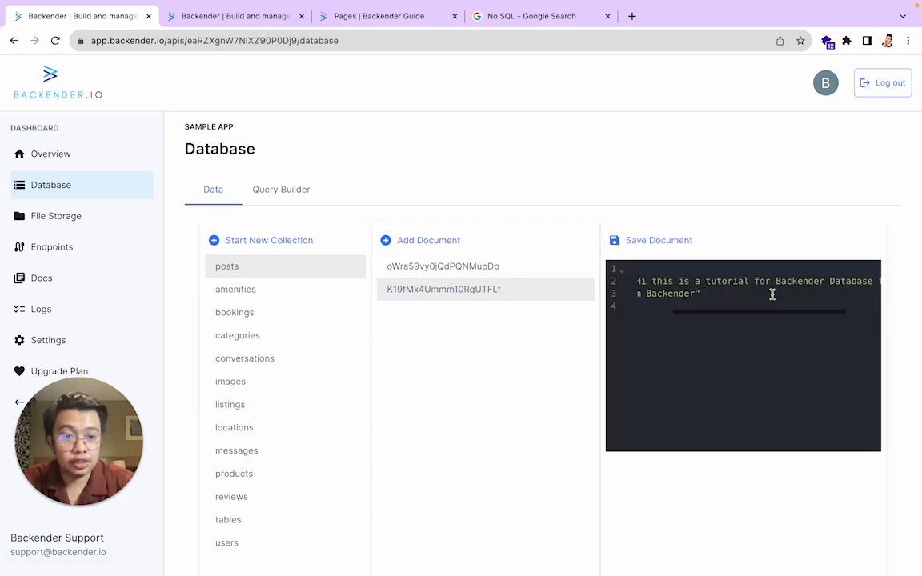
scroll(771, 292, "left", 3)
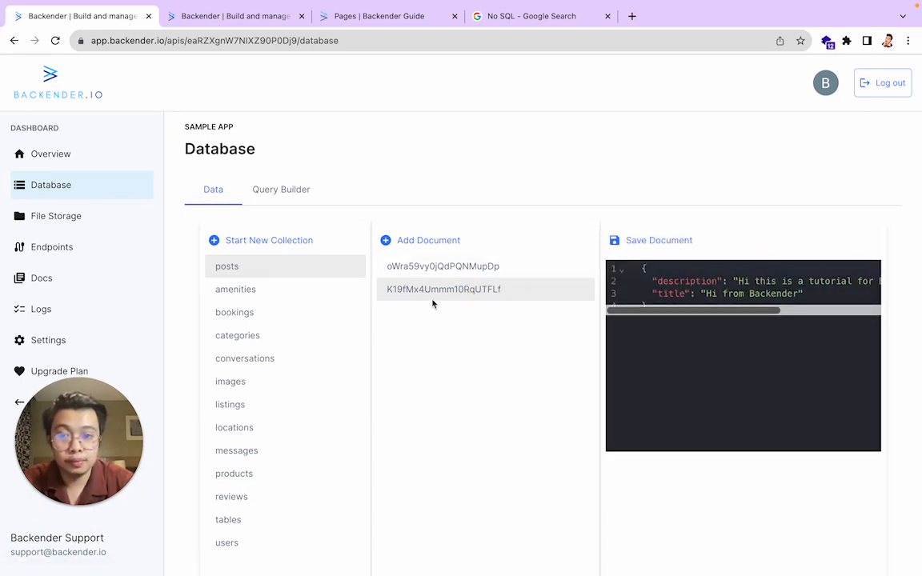
left_click(423, 269)
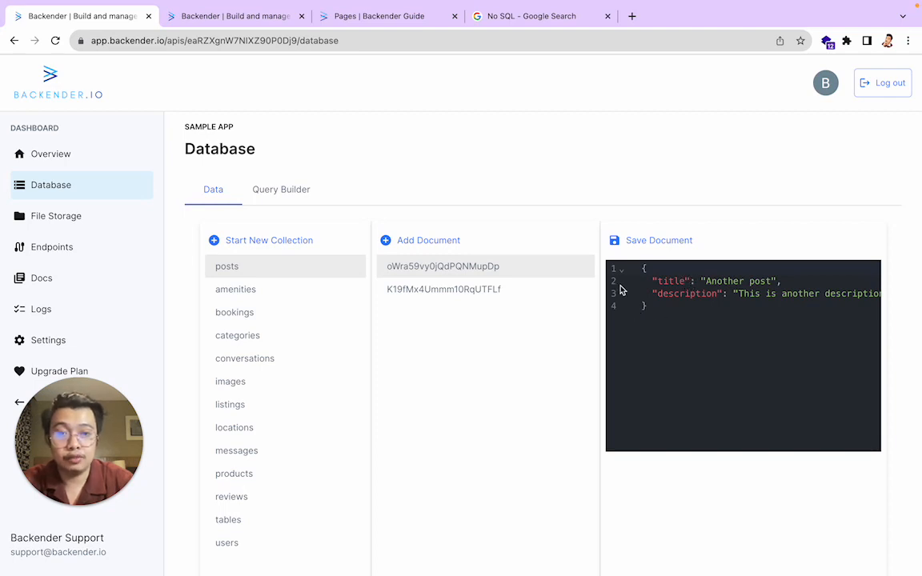
Add a "likes" field with the value 100 to the "Hi from Backender" post document and save it.
left_click(468, 291)
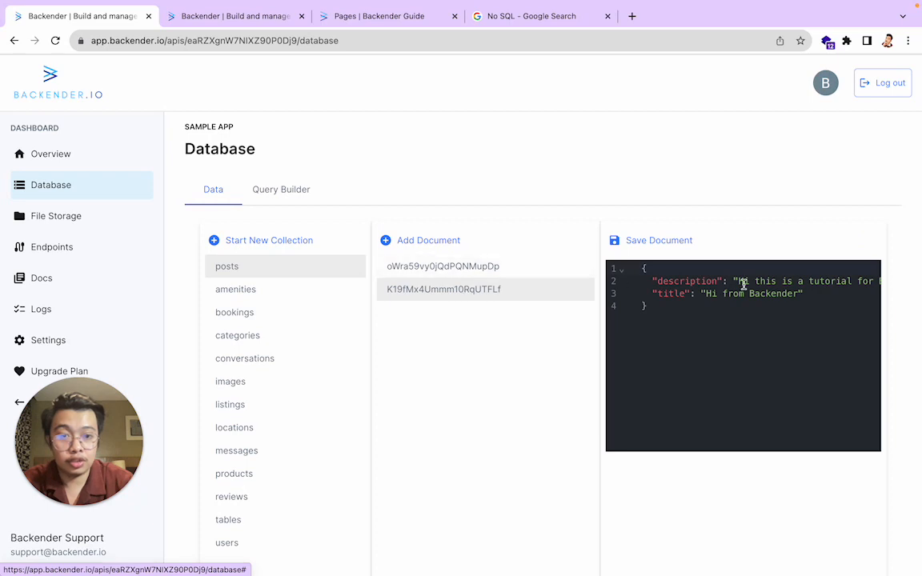
left_click(735, 283)
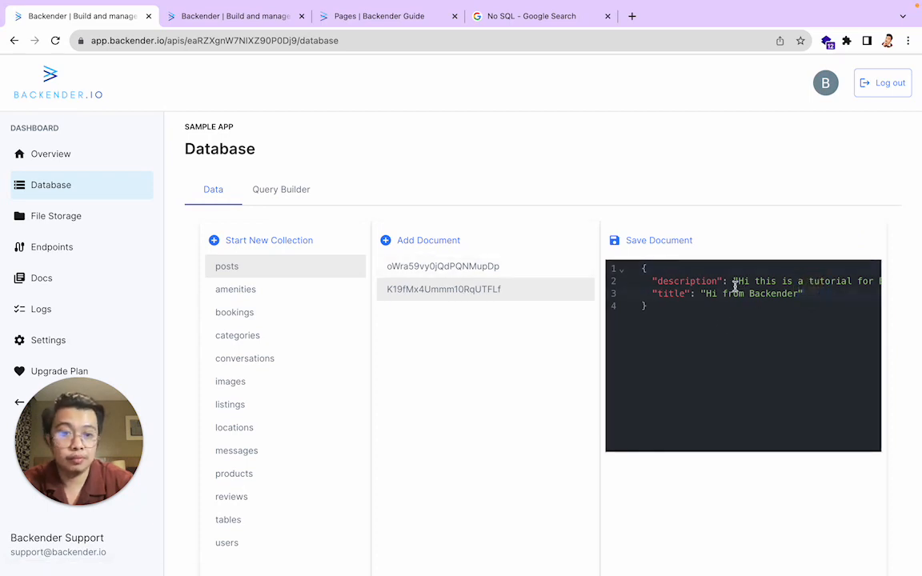
key("Return")
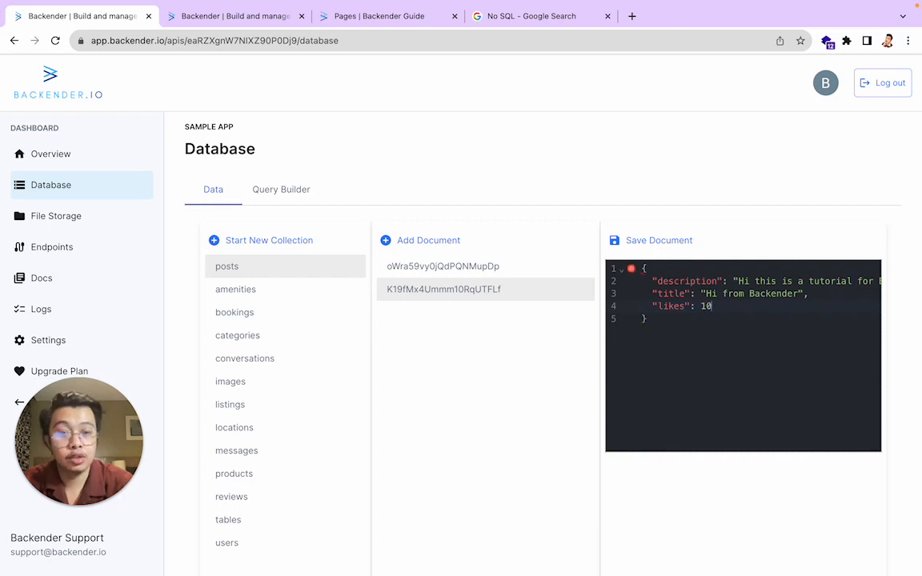
left_click(680, 242)
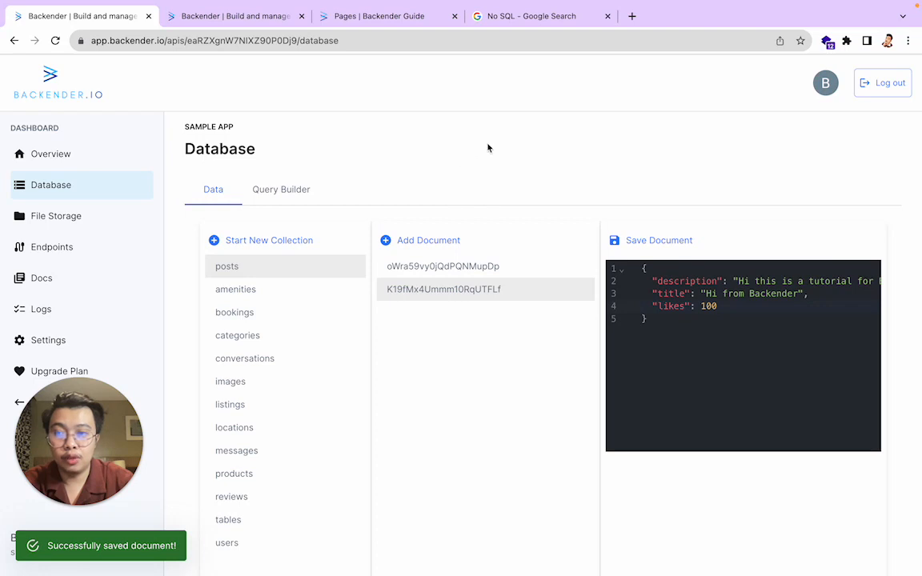
scroll(288, 500, "down", 3)
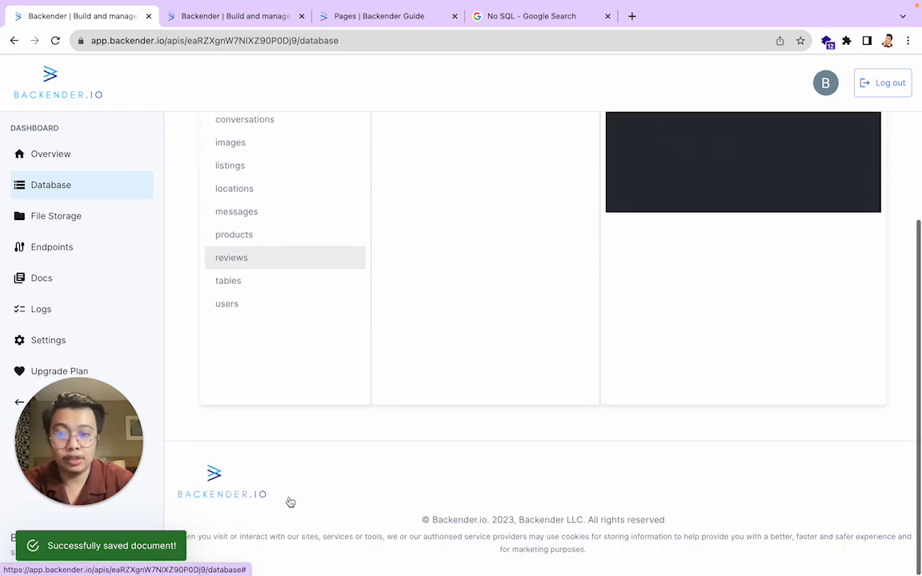
scroll(288, 500, "up", 3)
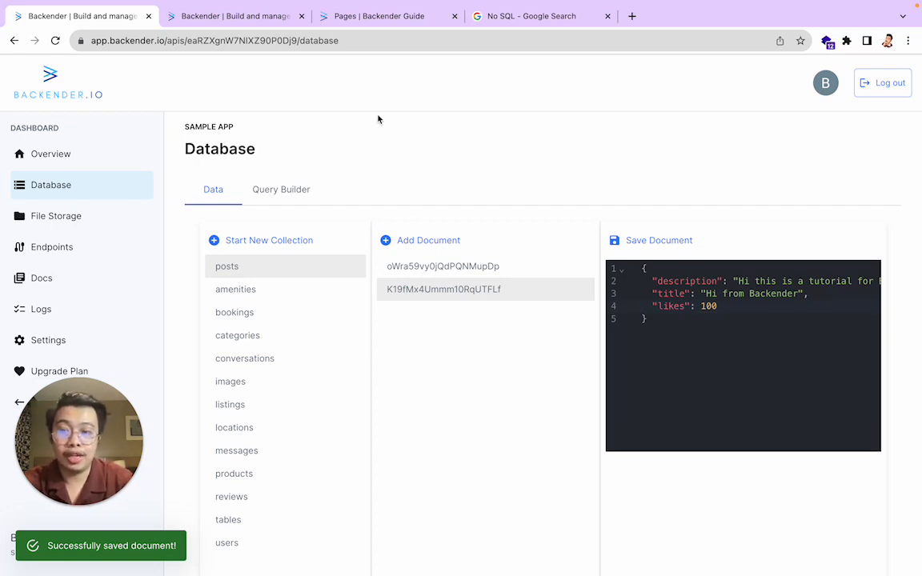
Switch to the PUT /users/:id endpoint flow, dismiss the stack chooser, and view the start node's request parameters.
left_click(257, 24)
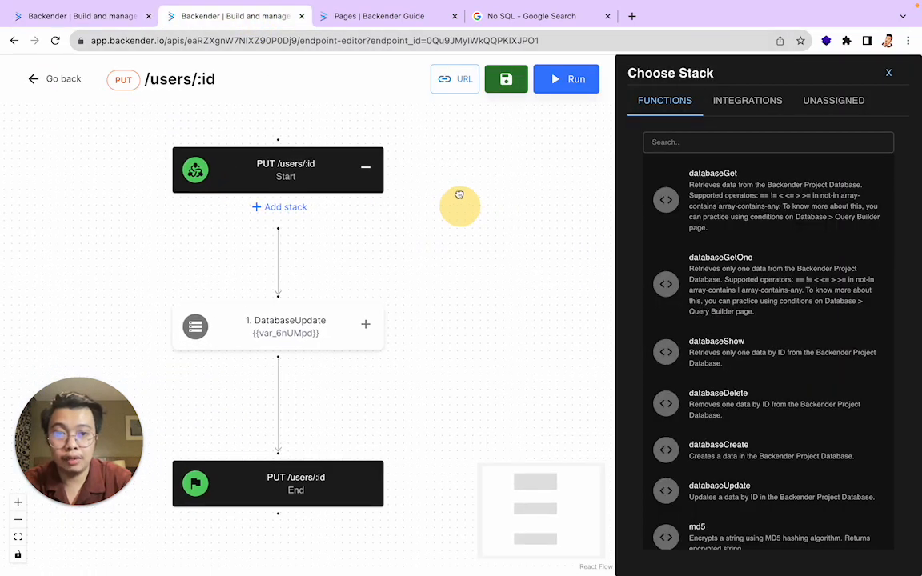
left_click_drag(459, 194, 515, 194)
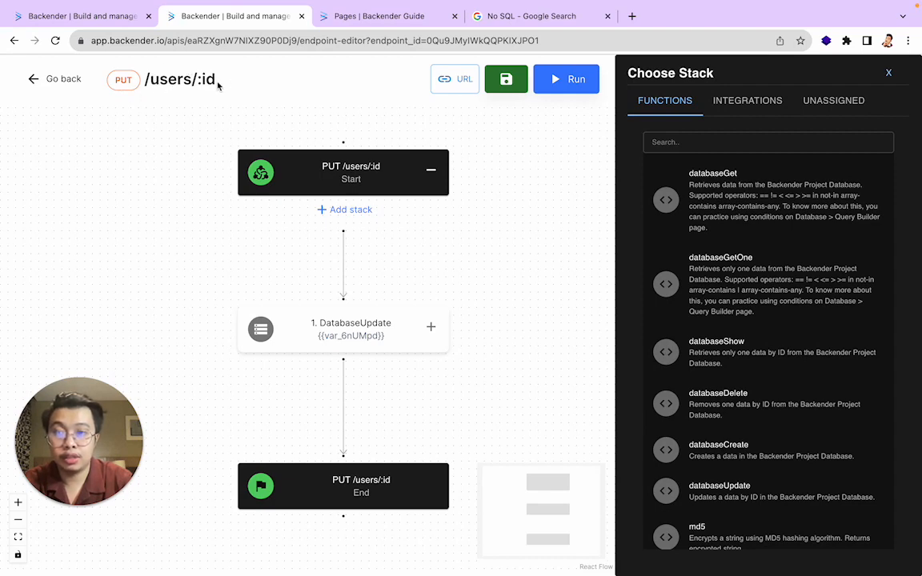
left_click(888, 73)
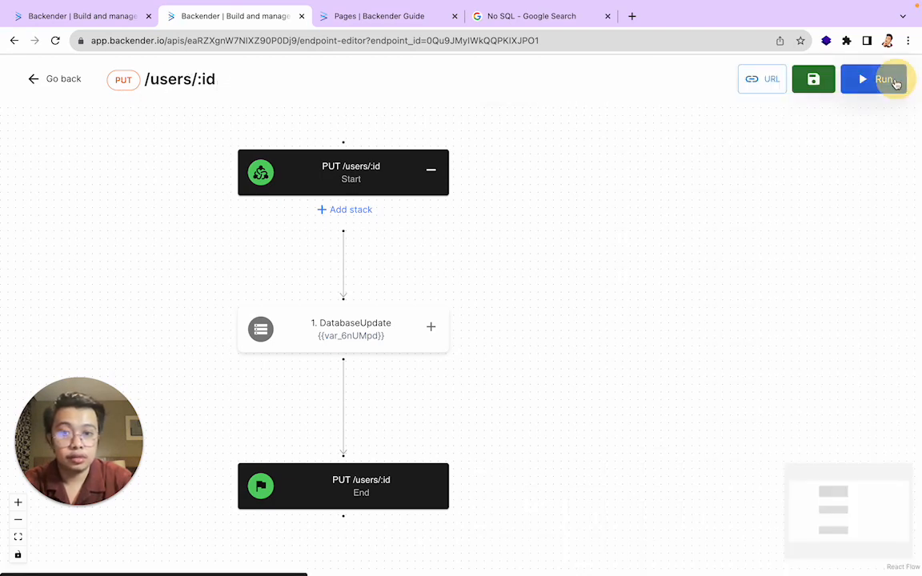
left_click_drag(600, 253, 630, 272)
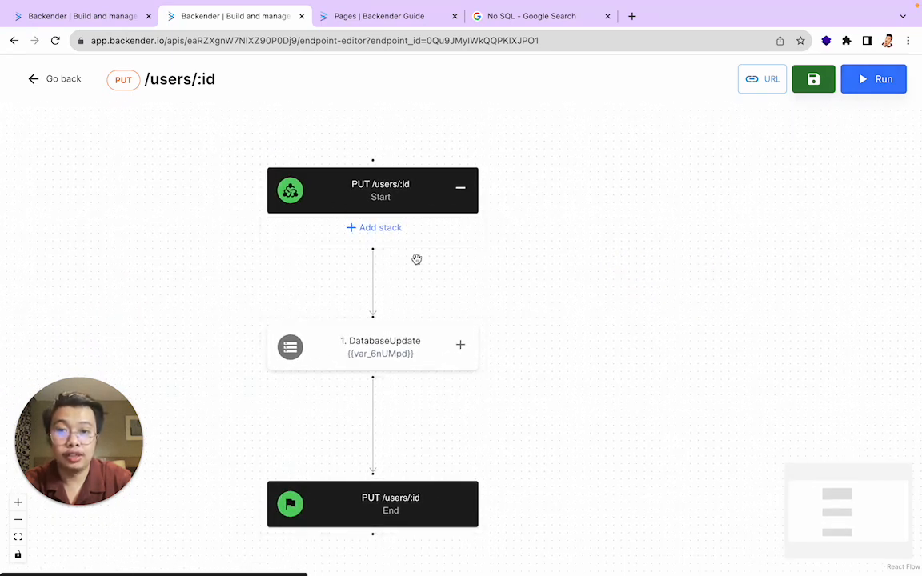
left_click_drag(557, 337, 557, 303)
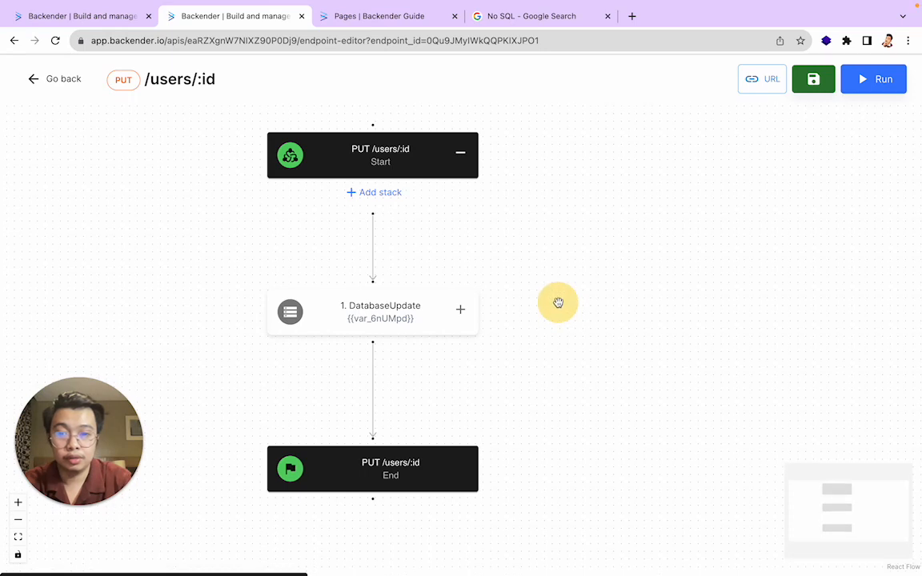
left_click(464, 149)
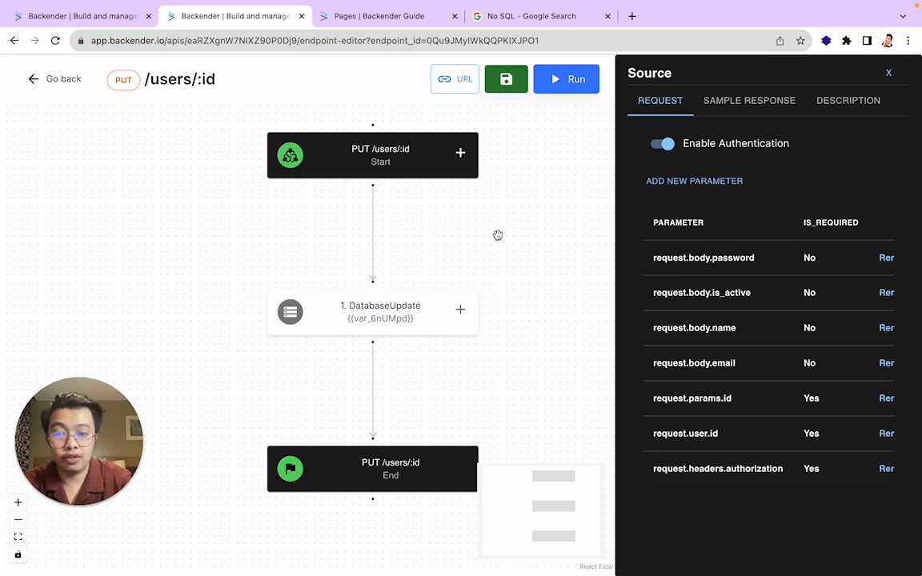
Open the stack chooser below the start node and examine the available functions, especially those for getting, showing, deleting, creating and updating database data.
left_click(461, 159)
left_click(371, 192)
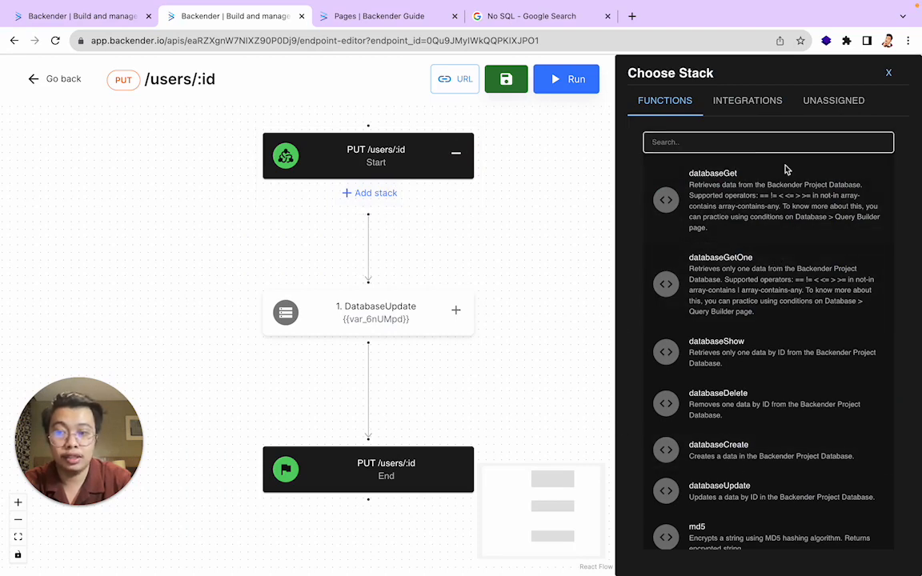
scroll(730, 288, "down", 5)
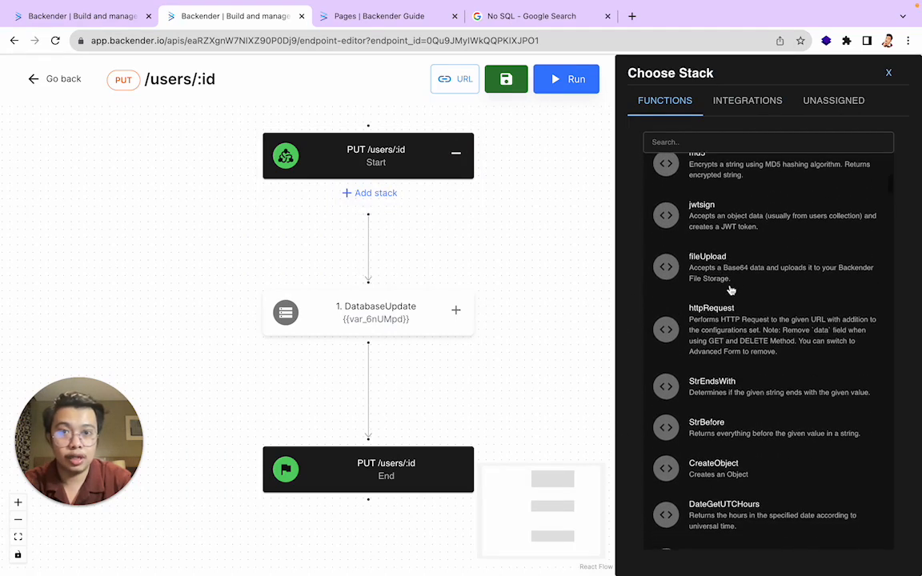
scroll(730, 290, "down", 10)
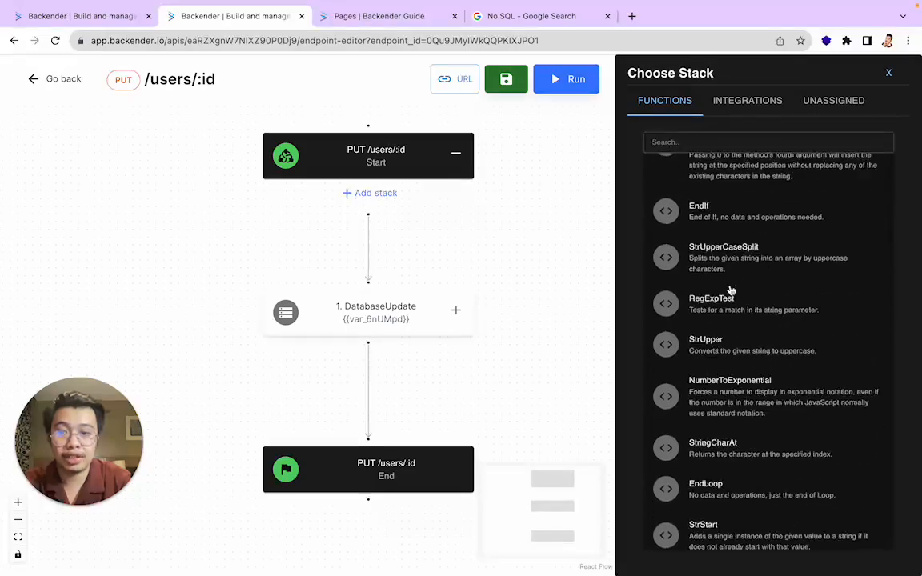
scroll(731, 290, "up", 10)
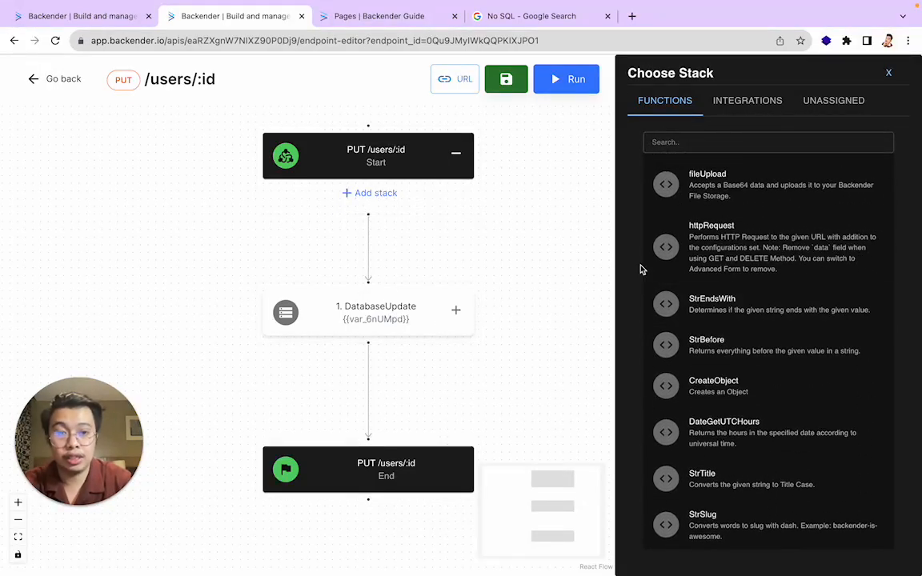
scroll(738, 335, "up", 5)
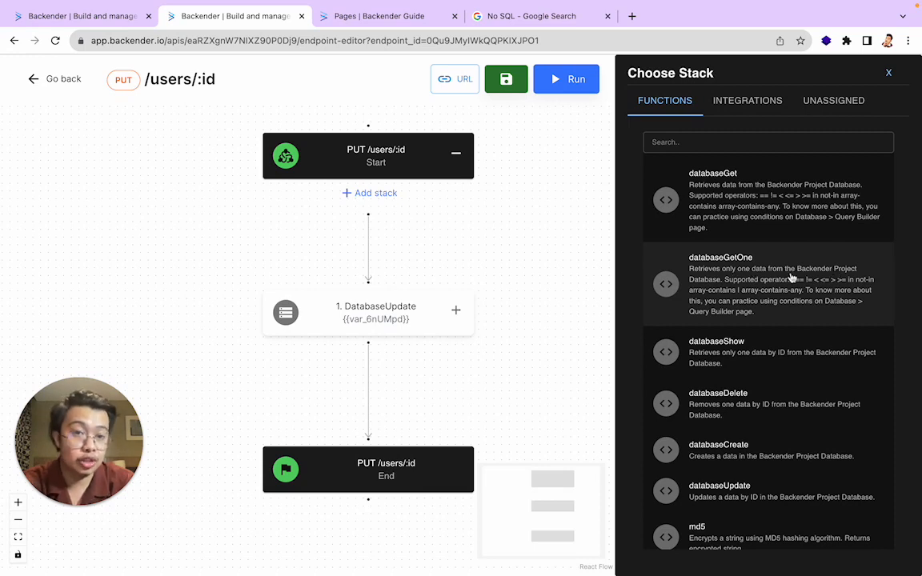
scroll(726, 326, "down", 1)
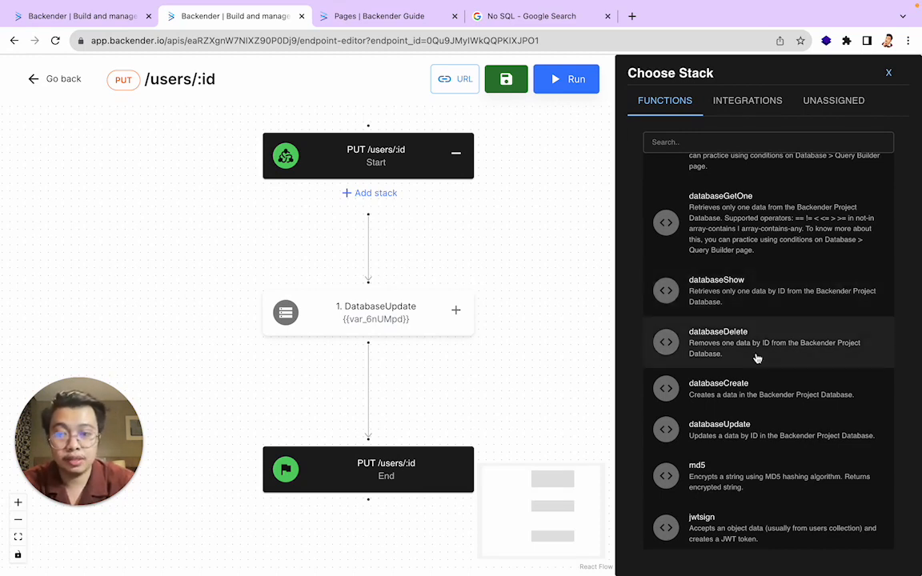
scroll(755, 357, "down", 1)
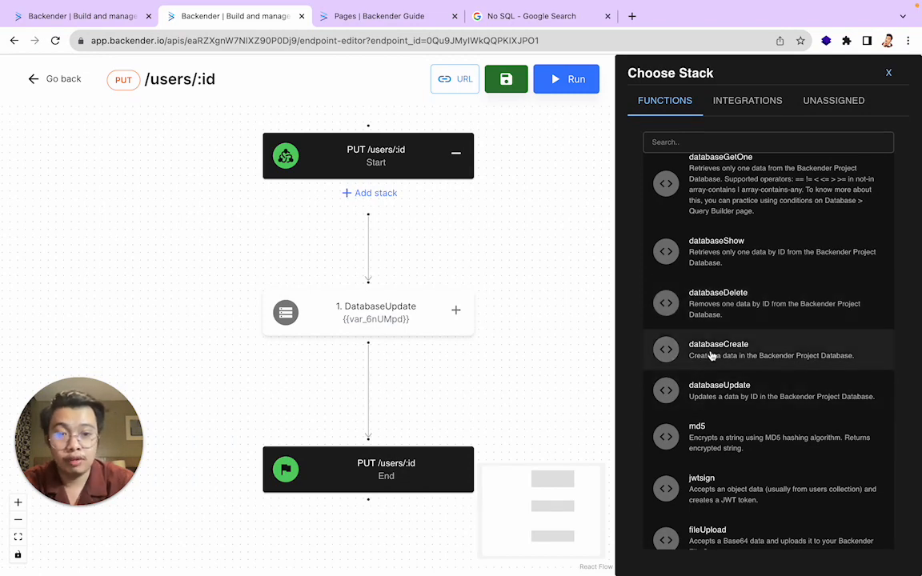
scroll(652, 356, "down", 2)
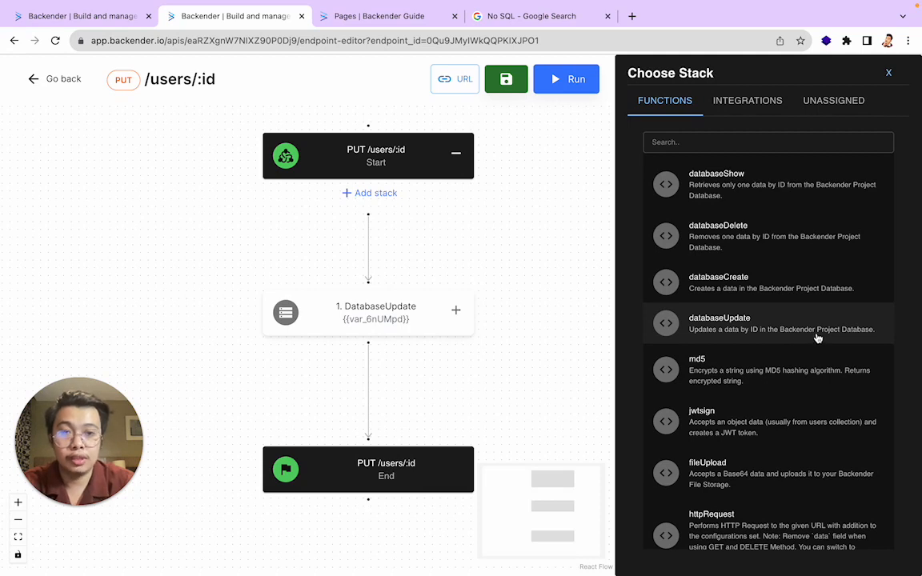
scroll(816, 337, "up", 3)
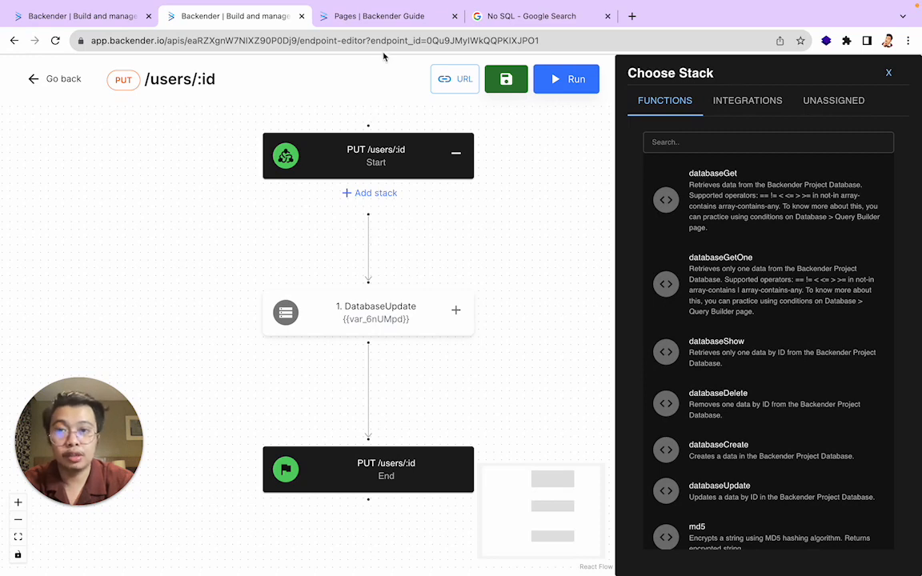
Glance at the Backender Guide's Pages overview, then view the database's Query Builder and return to the posts collection data.
left_click(388, 19)
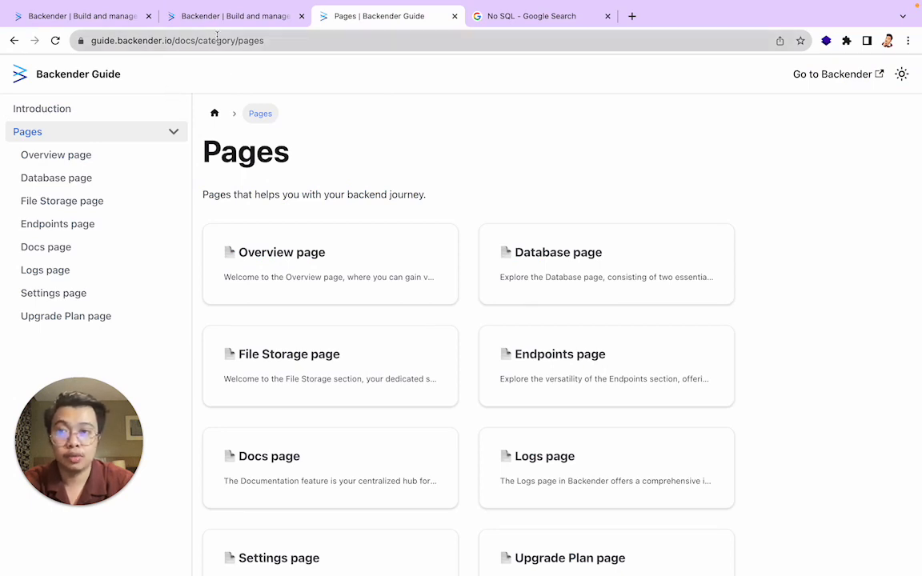
left_click(109, 16)
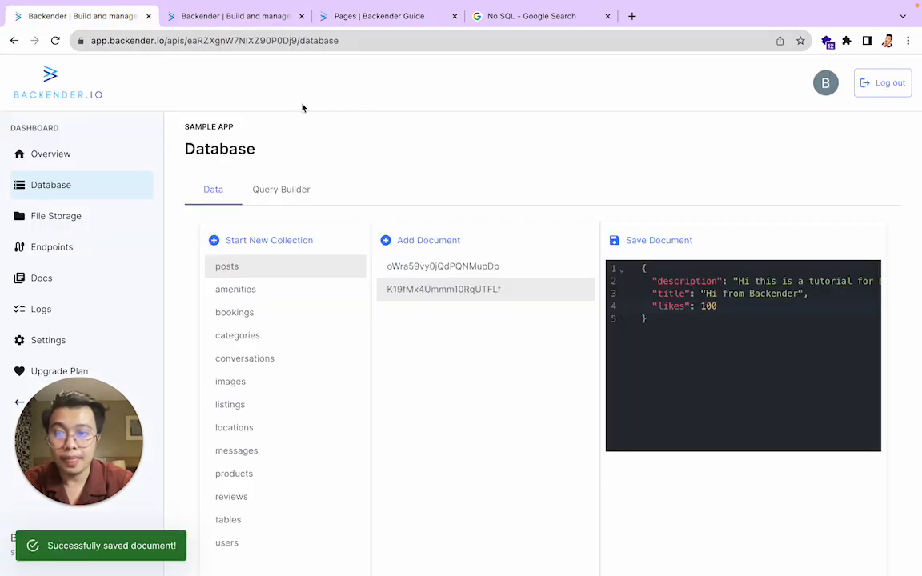
left_click(295, 192)
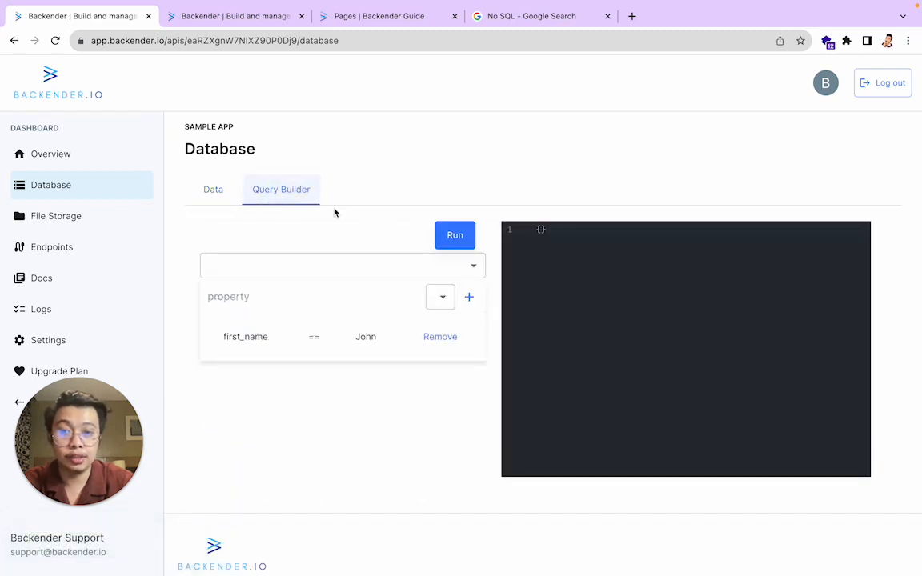
left_click(224, 192)
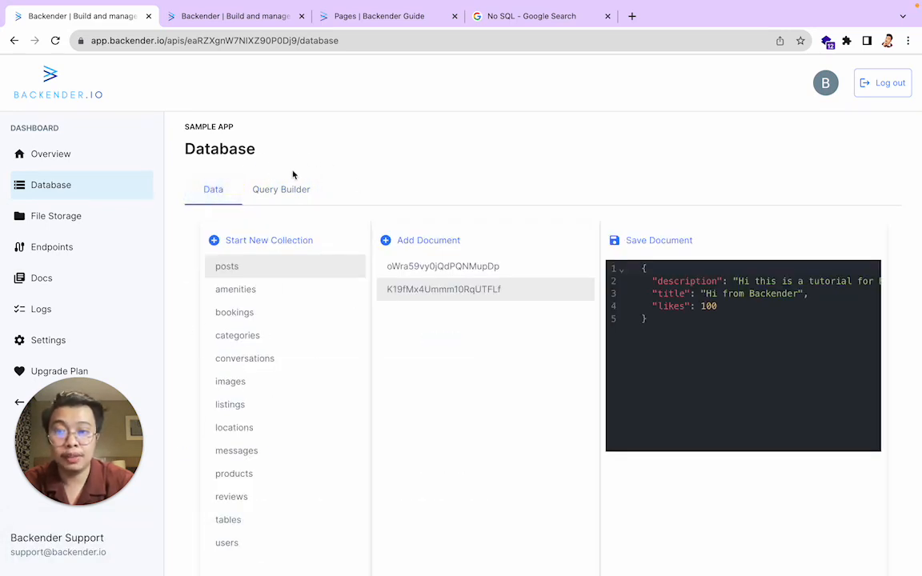